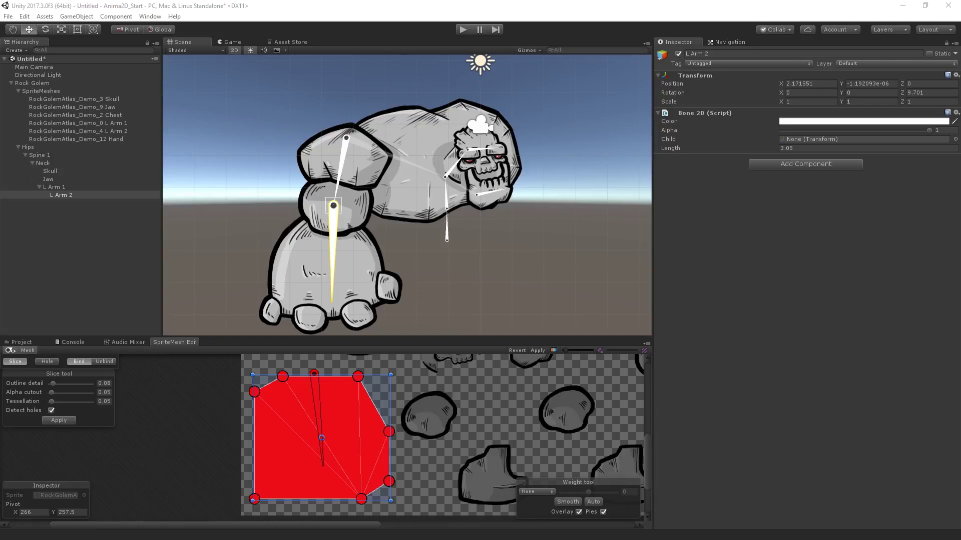
Clear the current selection and open the project's Prefabs asset folder
click(69, 263)
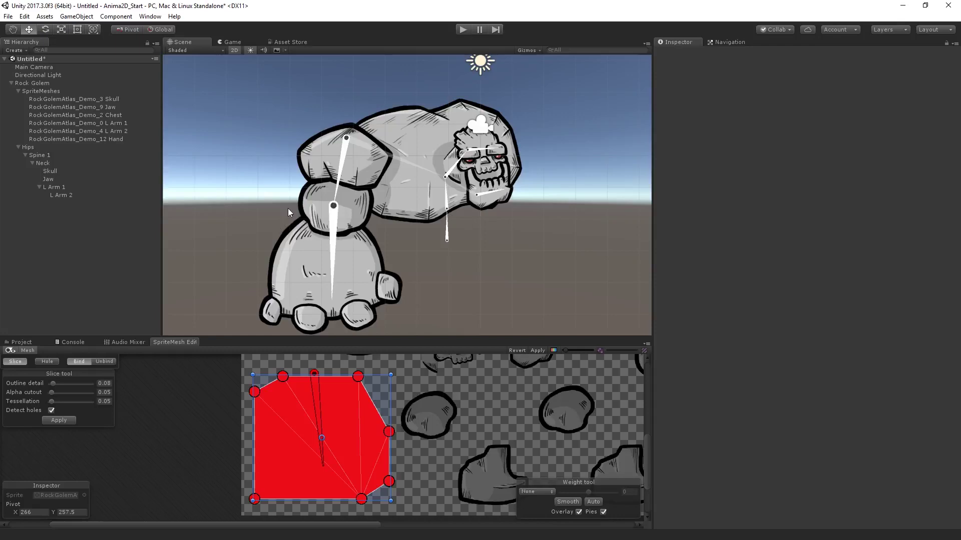
click(18, 343)
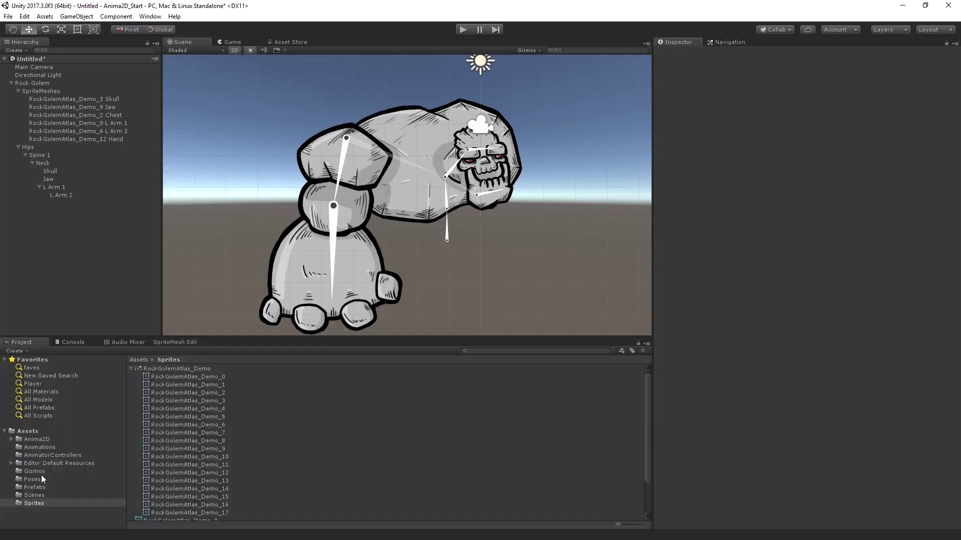
click(44, 488)
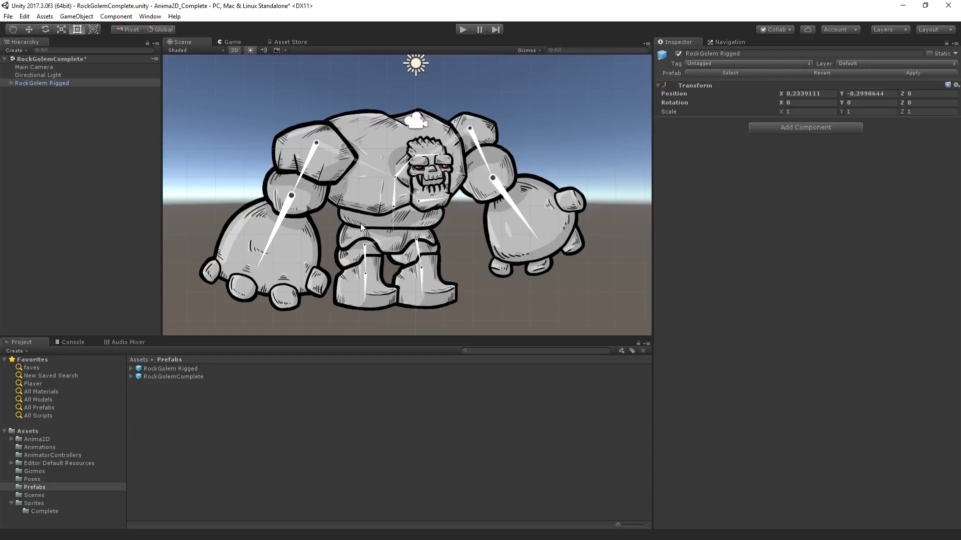
Create an empty child object under RockGolem Rigged and name it IK
scroll(360, 223, up, 1)
scroll(354, 215, up, 1)
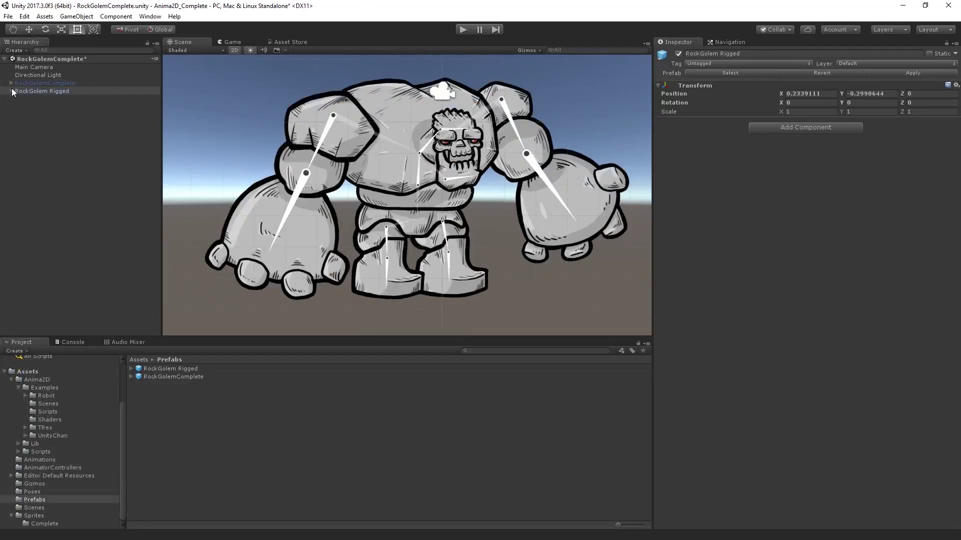
click(12, 91)
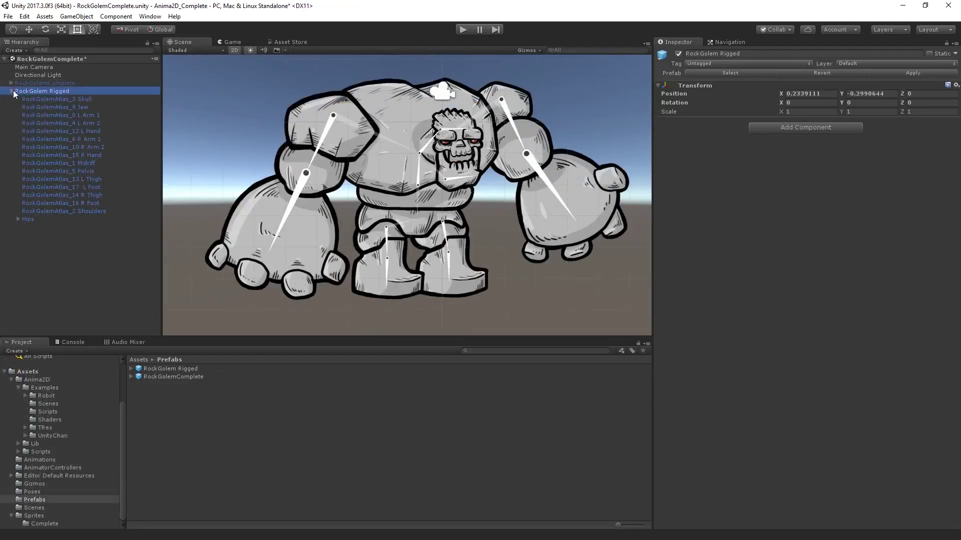
right_click(39, 91)
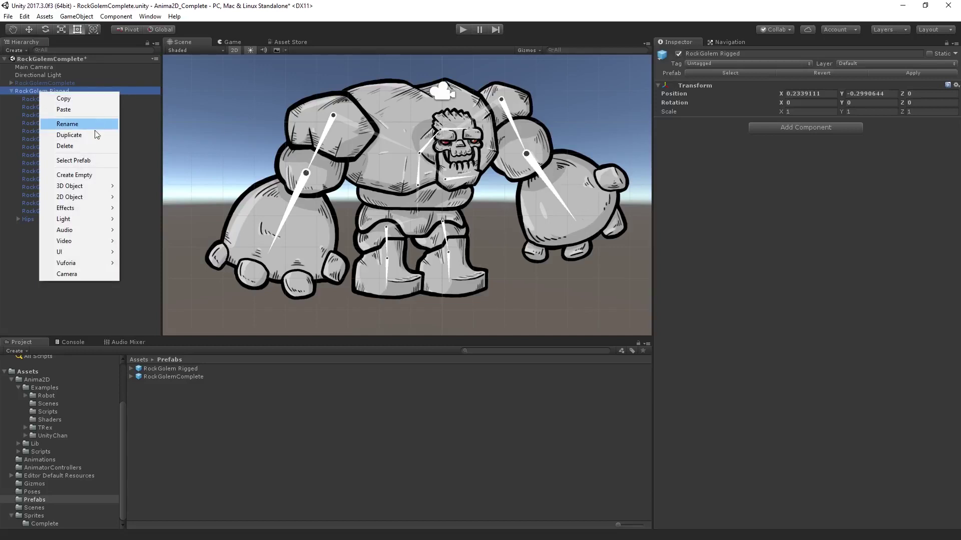
click(90, 175)
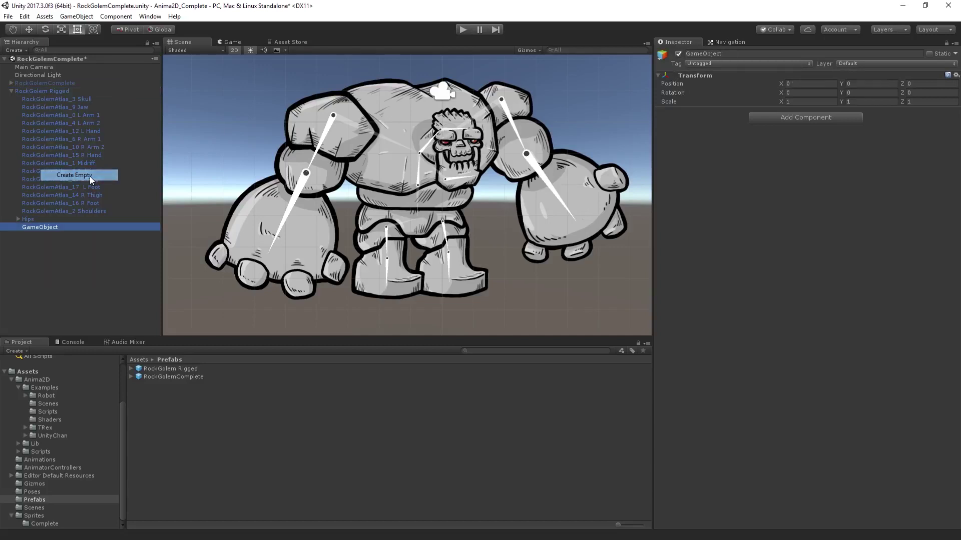
click(753, 54)
text(IK)
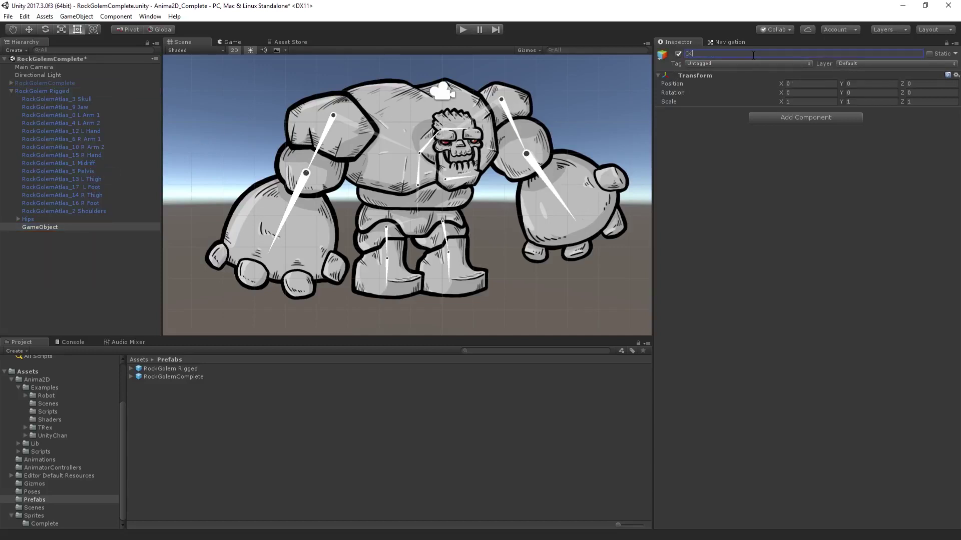
key(Return)
Create an empty child object under IK and name it L IK Target
right_click(97, 227)
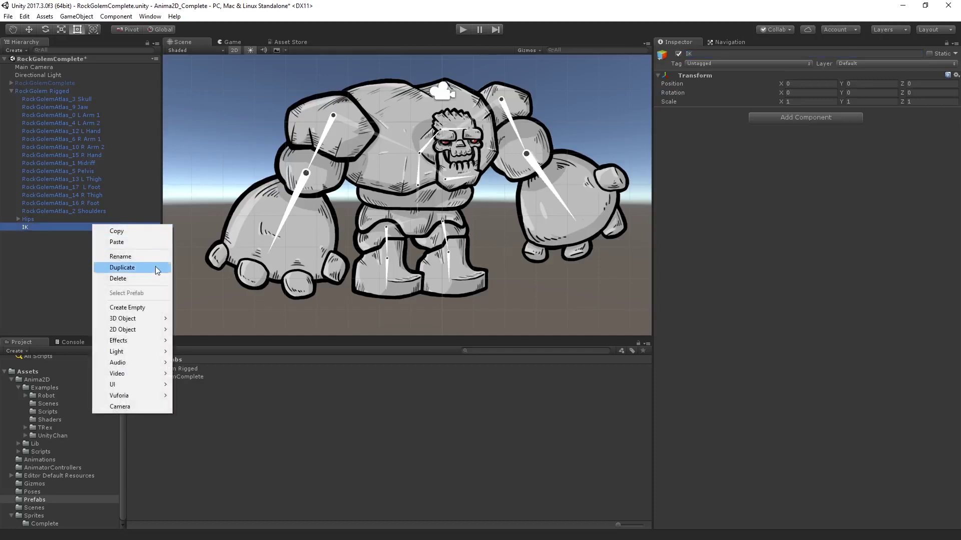
click(151, 309)
click(755, 62)
click(761, 54)
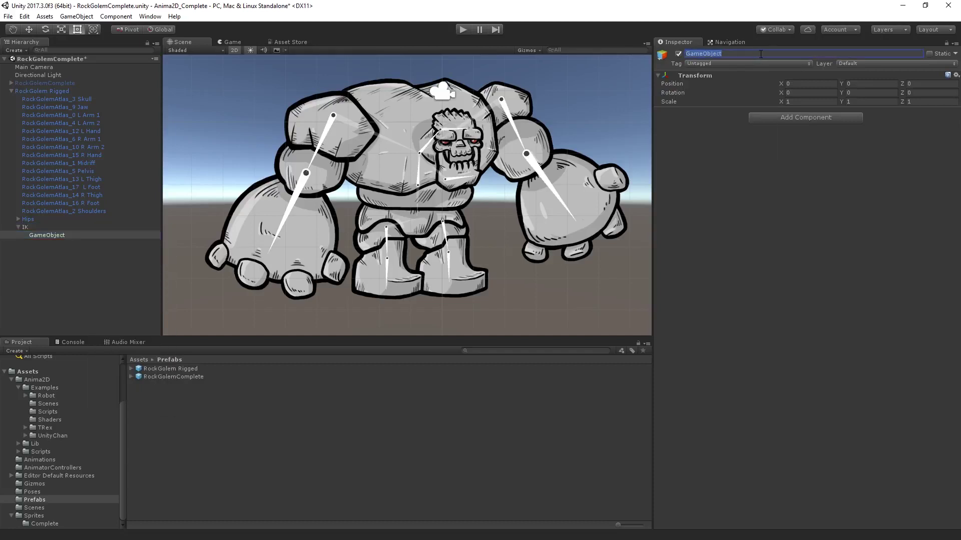
text(L IK Target)
key(Return)
Add an Ik Limb 2D component to L IK Target
click(798, 117)
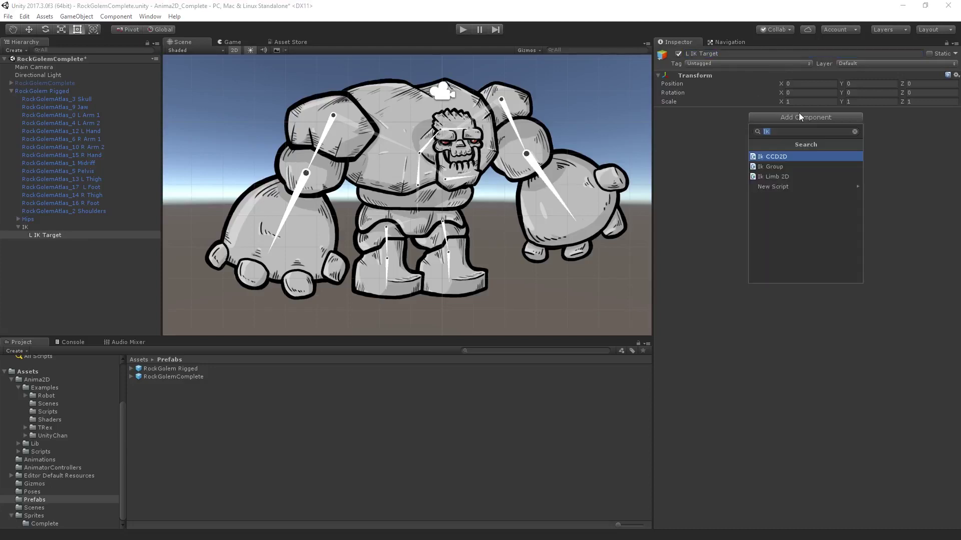
text(ik)
click(816, 176)
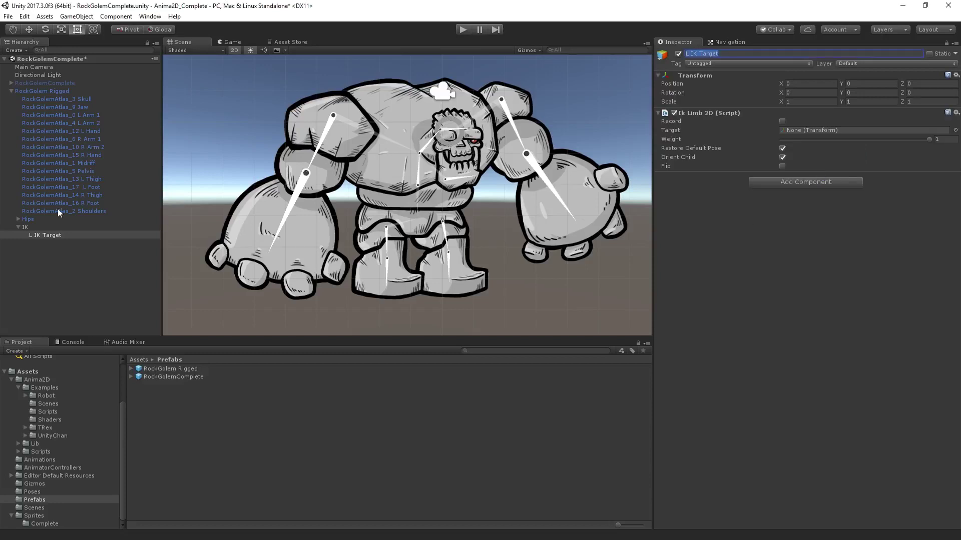
Expand the bone hierarchy from Hips through Spine2, Neck and L Arm 1 down to L arm 2
click(18, 219)
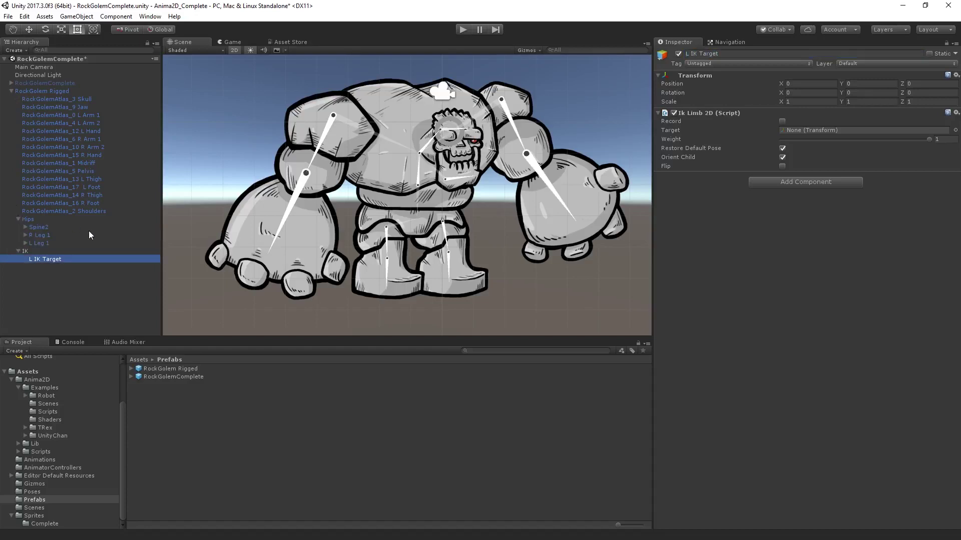
click(25, 228)
click(31, 236)
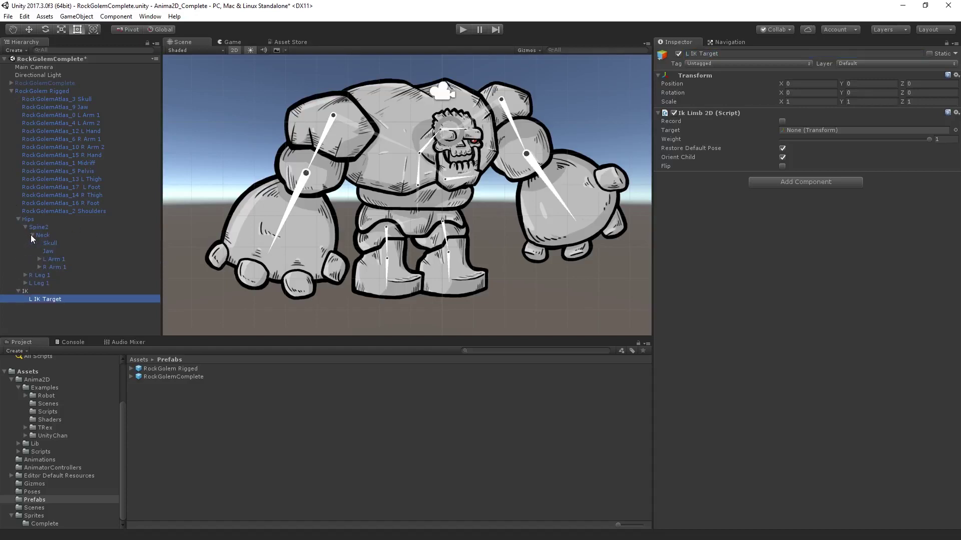
click(39, 260)
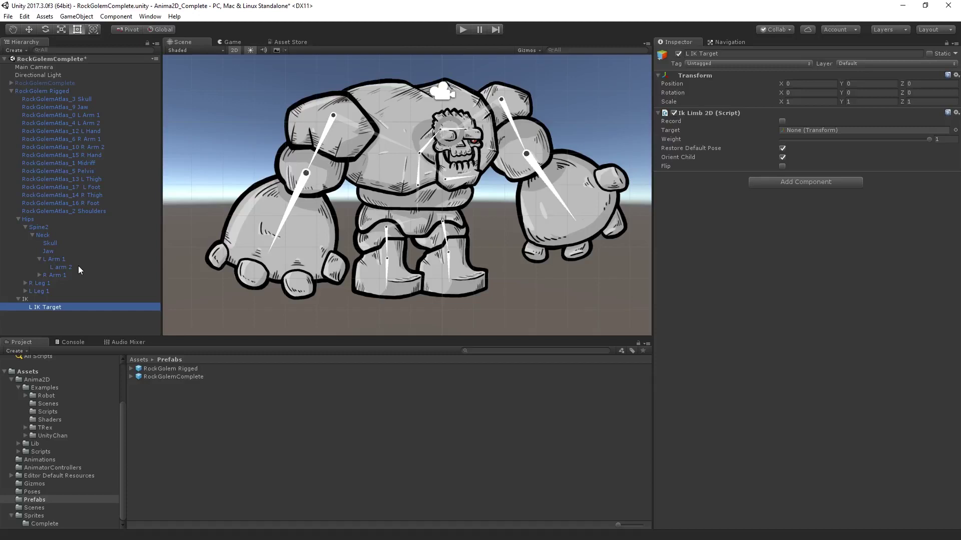
Try assigning L arm 2 as the Ik Limb 2D target, then undo the assignment
drag(78, 268, 843, 131)
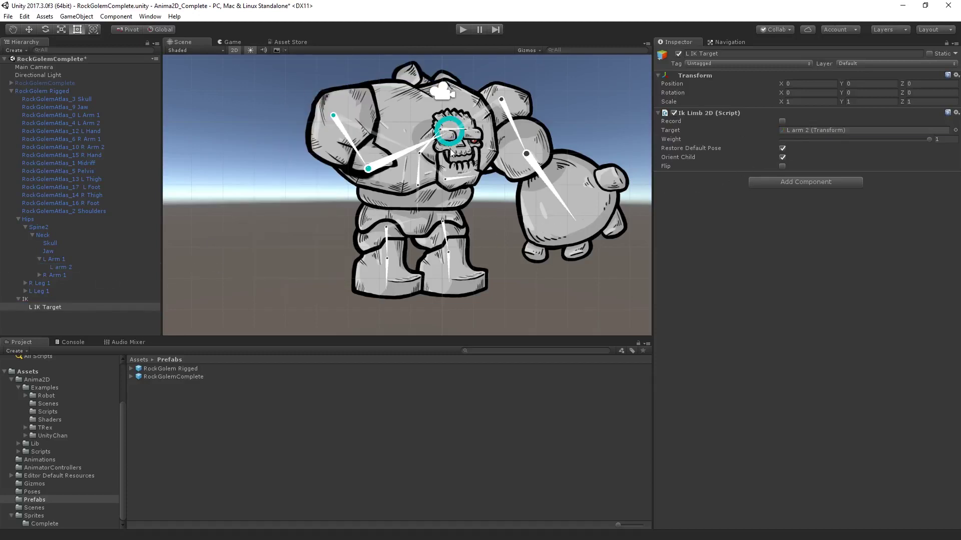
key(ctrl+z)
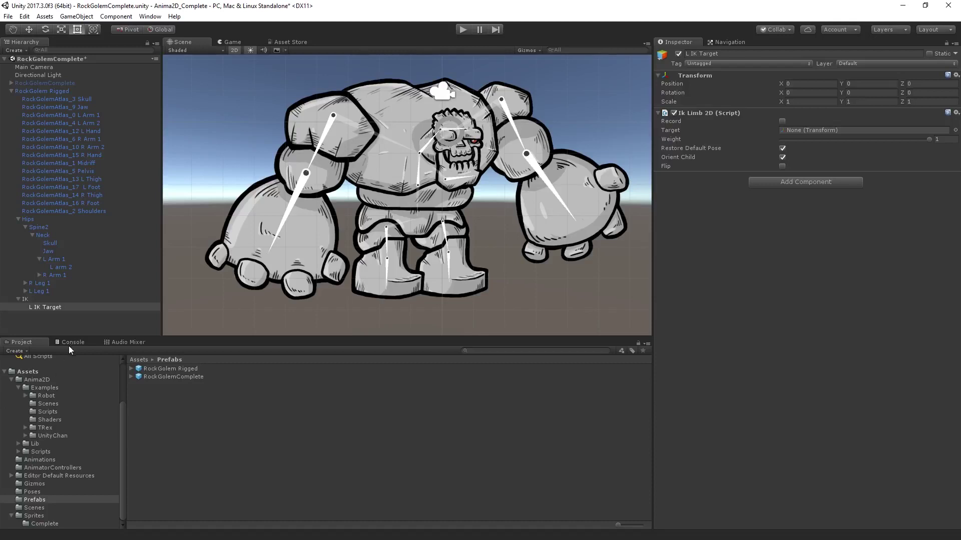
Position L IK Target over the left hand at about X -5.87, Y -3.99 and assign L arm 2 as its Ik Limb 2D target
click(71, 308)
drag(780, 83, 752, 176)
drag(841, 83, 847, 152)
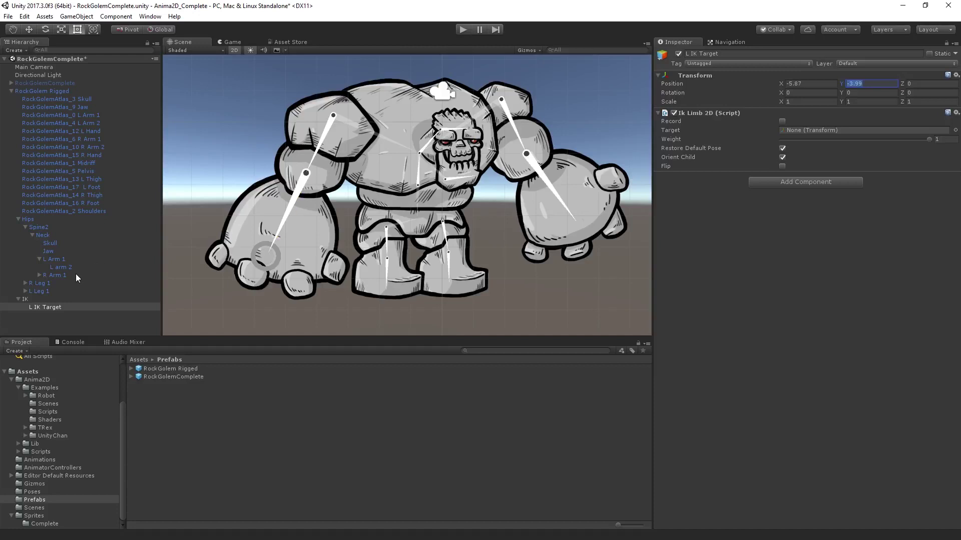
drag(74, 266, 884, 134)
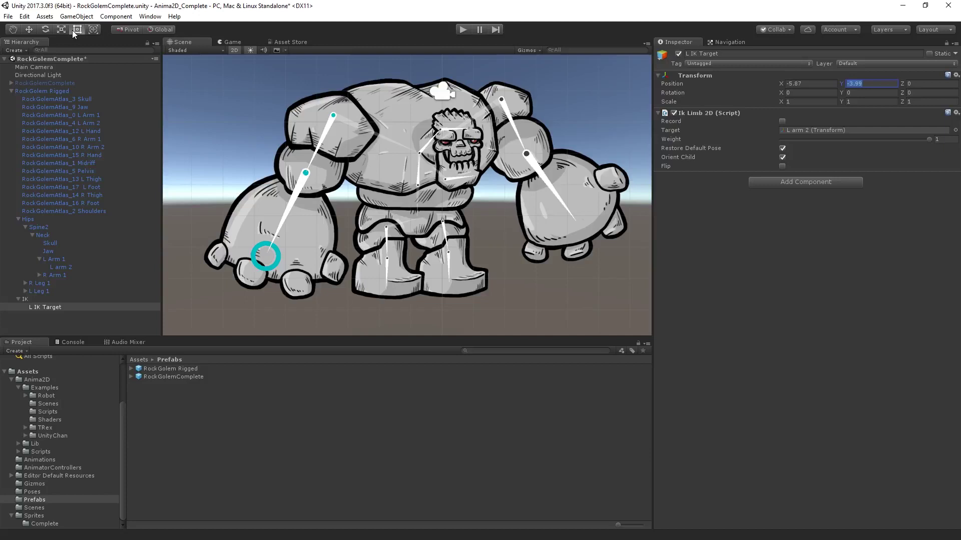
Use the Move tool to pose the left arm with L IK Target, finishing with the target outward of and below the left hand
click(29, 29)
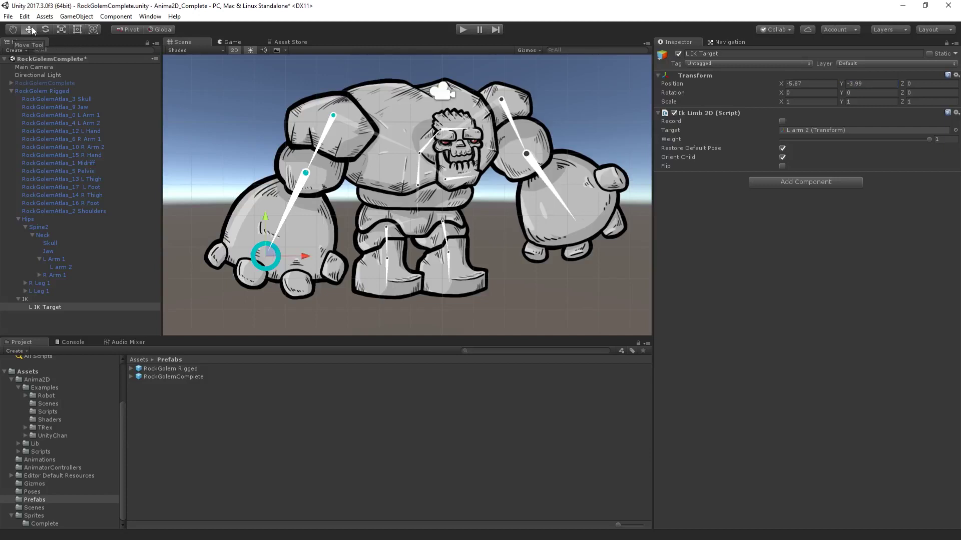
drag(306, 257, 378, 245)
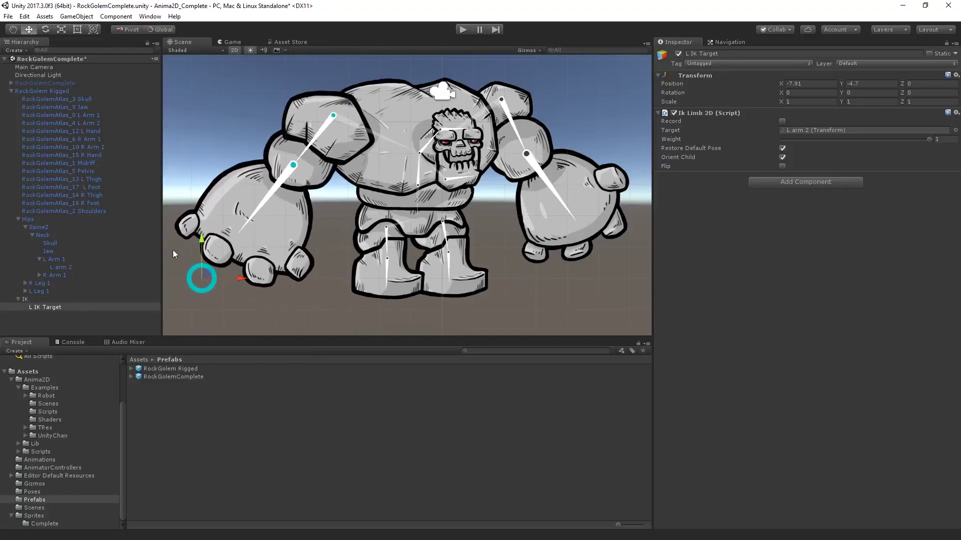
drag(241, 278, 286, 286)
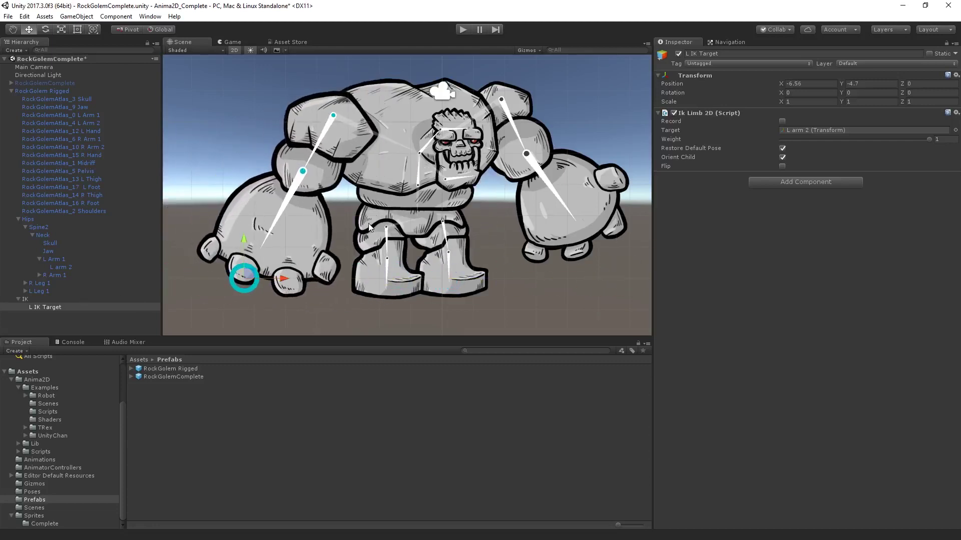
drag(284, 278, 223, 328)
Set the Order in Layer of the RockGolemAtlas_1 Midriff sprite mesh to -4
click(442, 200)
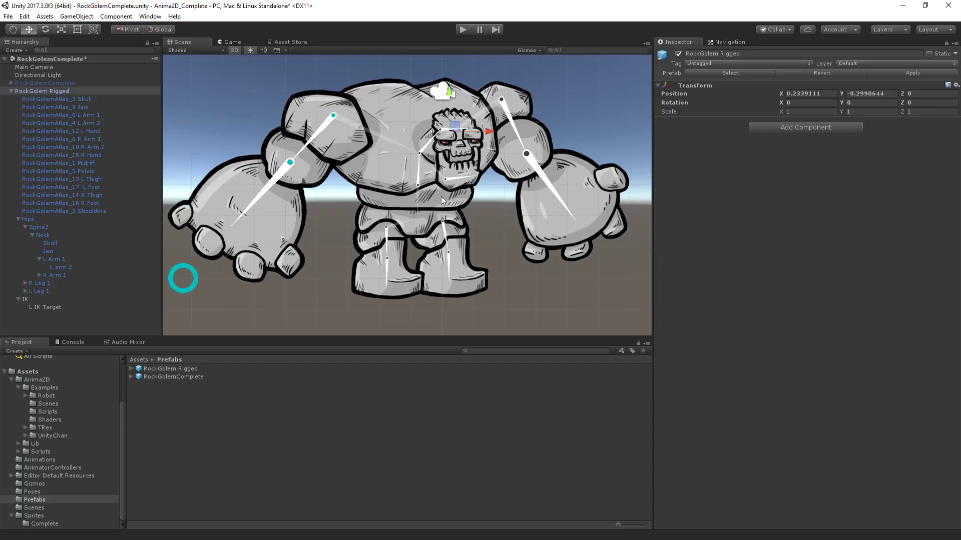
click(415, 202)
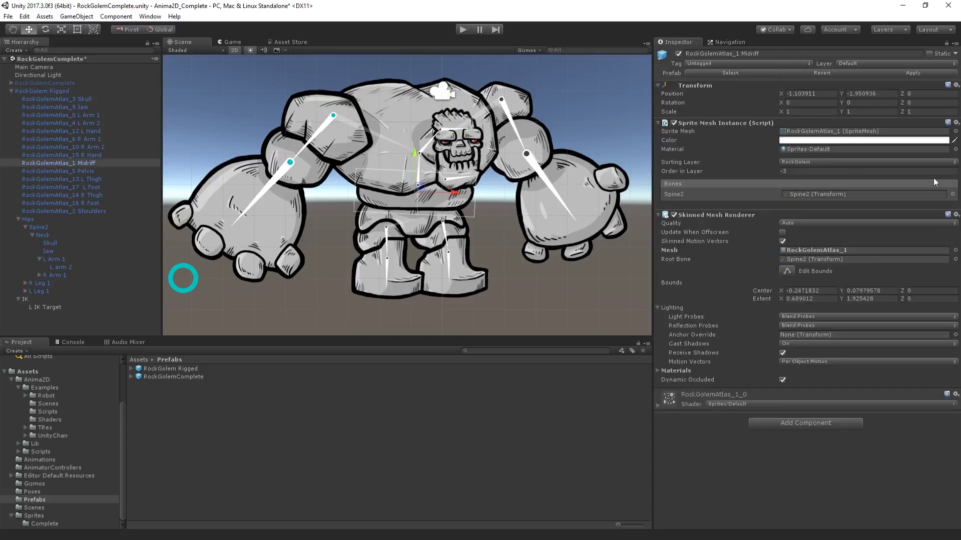
click(797, 172)
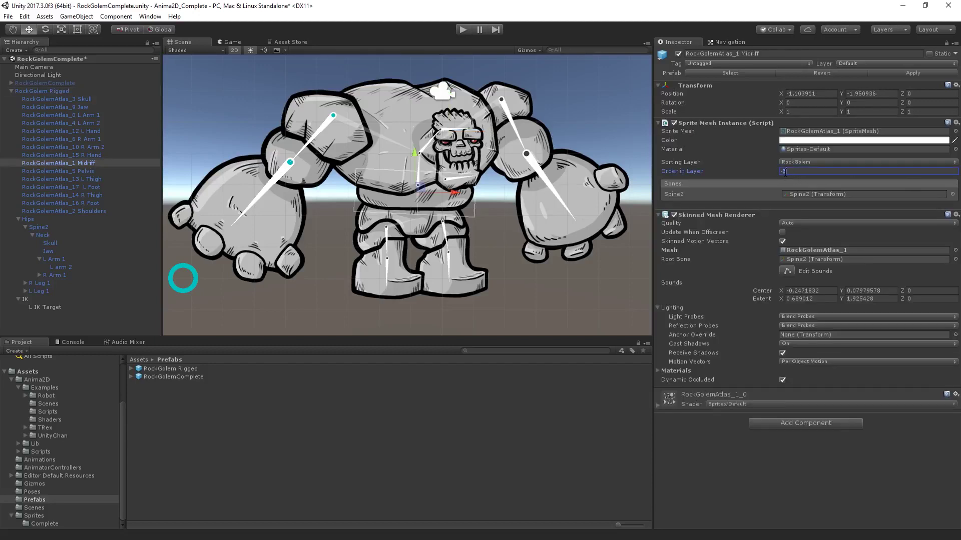
key(BackSpace)
text(4)
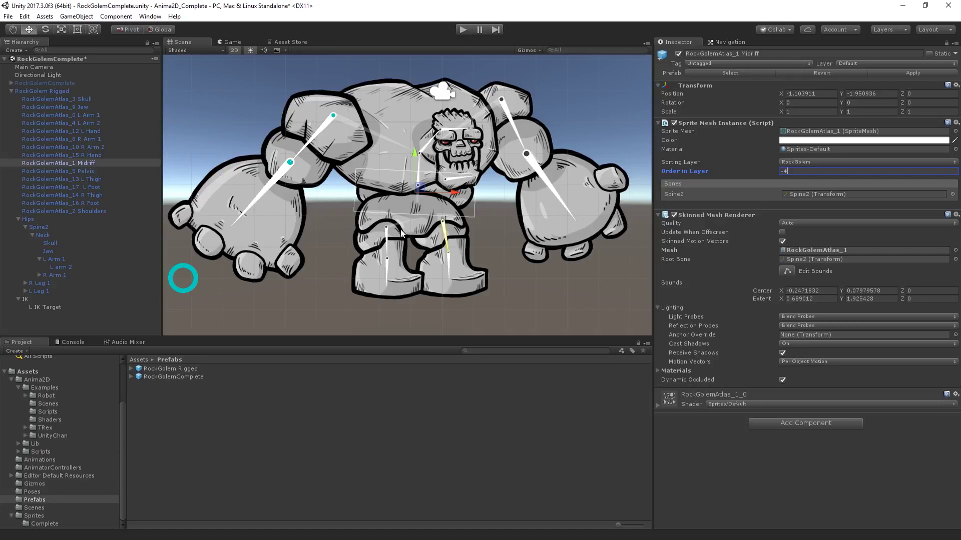
Set the Order in Layer of the RockGolemAtlas_5 Pelvis sprite mesh to -5
click(406, 212)
click(406, 212)
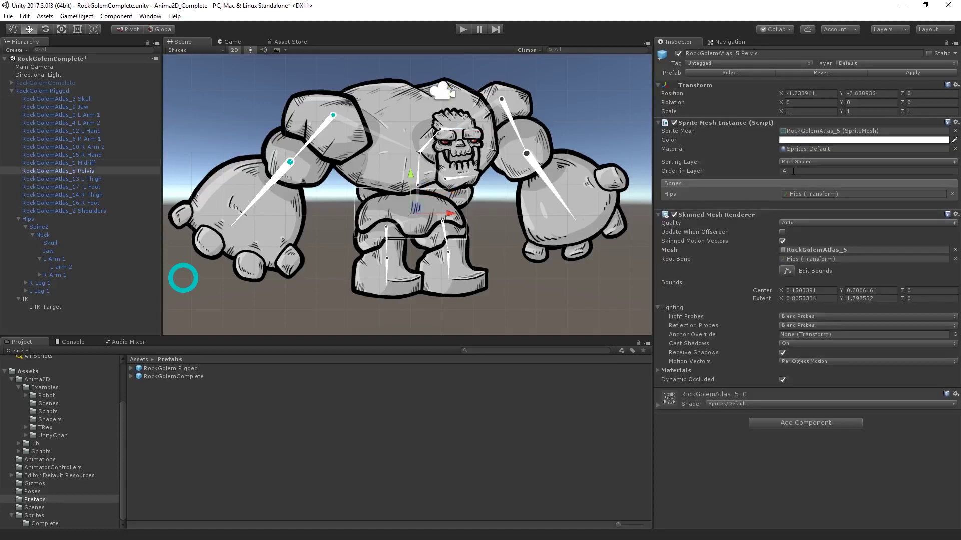
click(798, 171)
key(BackSpace)
text(5)
Select the L Thigh and R Thigh sprite meshes together and set their Order in Layer to -6
click(387, 236)
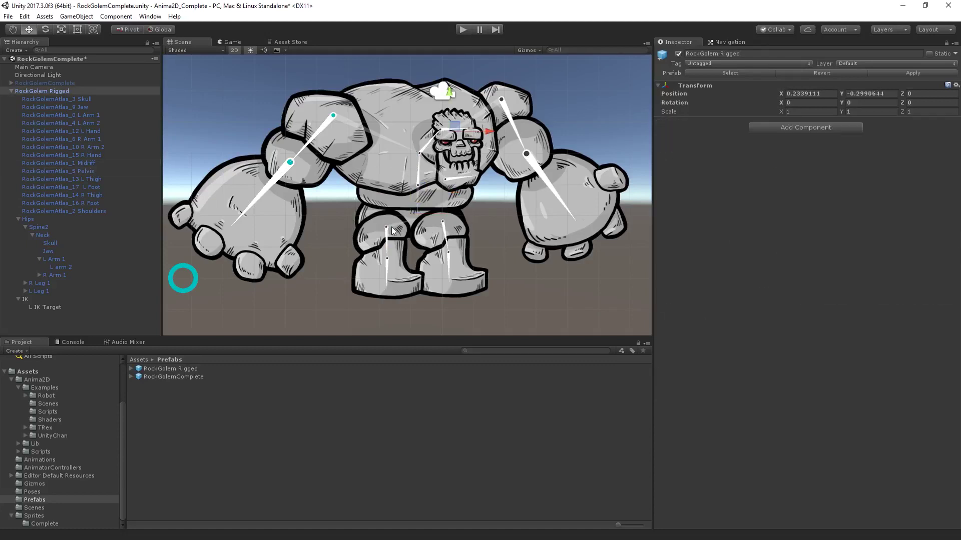
click(382, 222)
shift+click(456, 228)
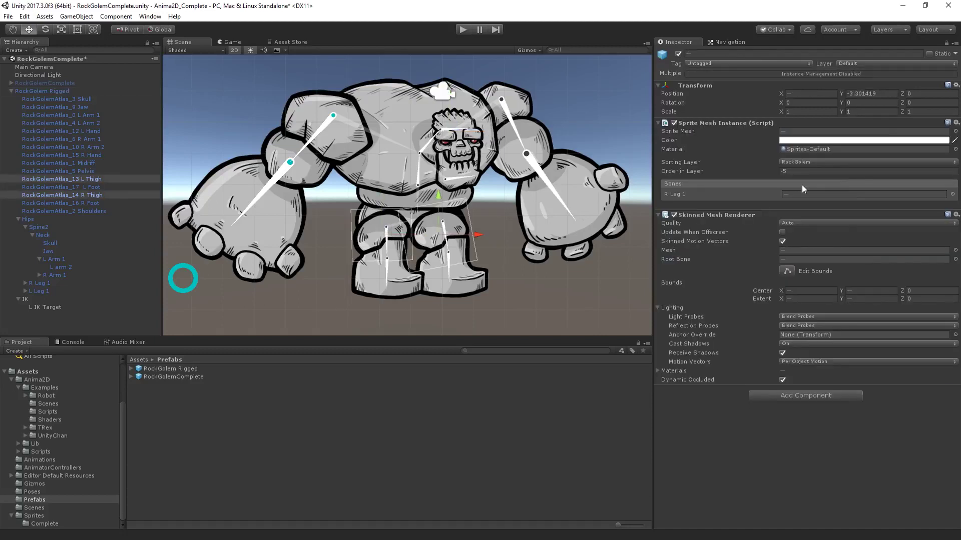
click(783, 172)
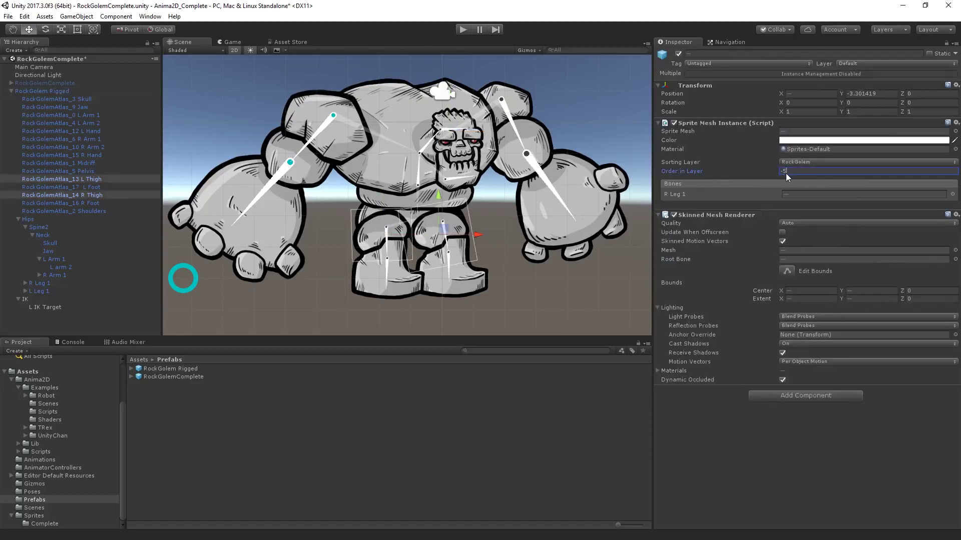
key(Return)
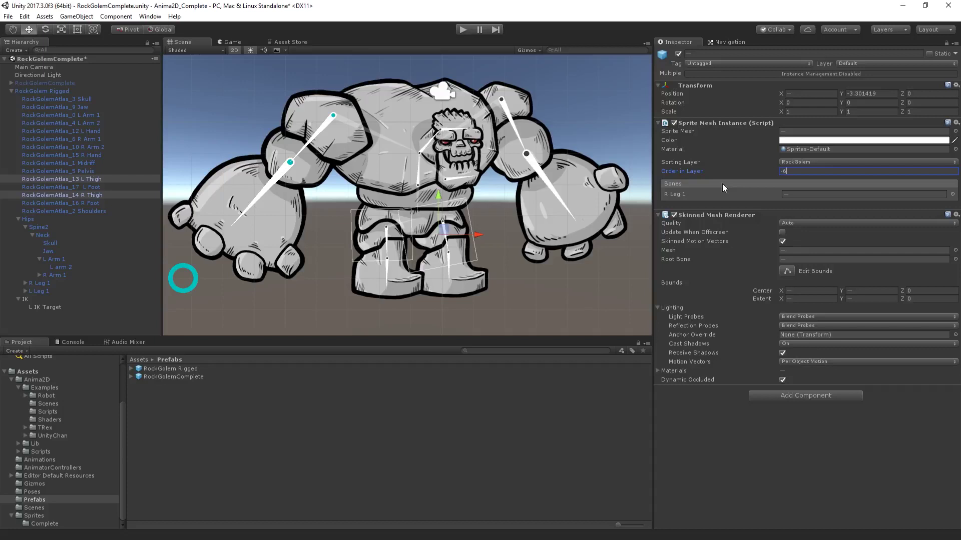
Select the L Foot and R Foot sprite meshes together and set their Order in Layer to -7
click(390, 290)
click(464, 287)
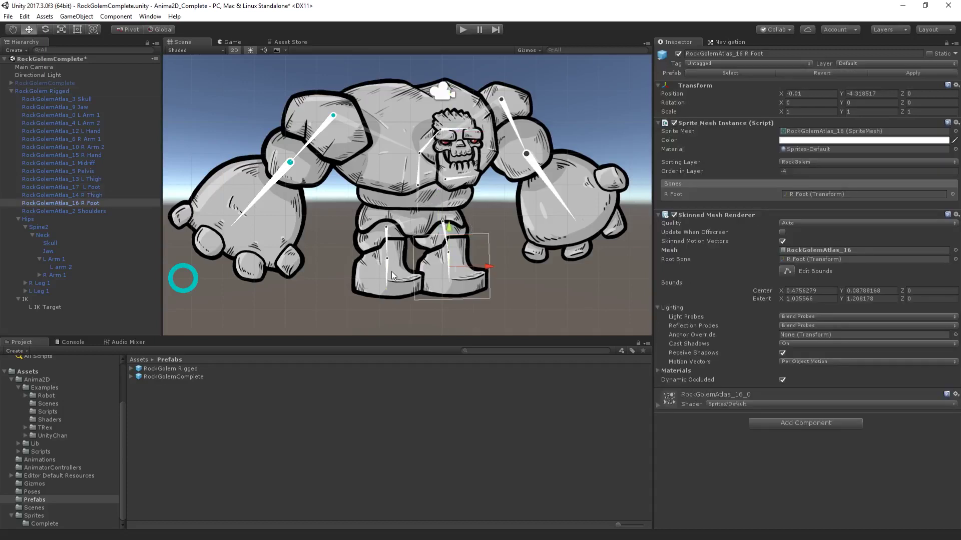
shift+click(391, 271)
click(800, 172)
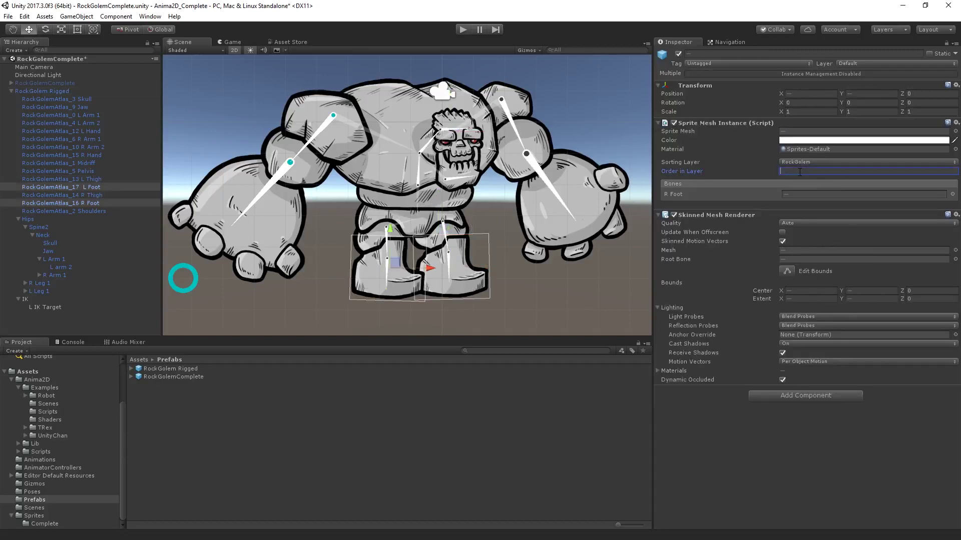
text(-7)
key(Return)
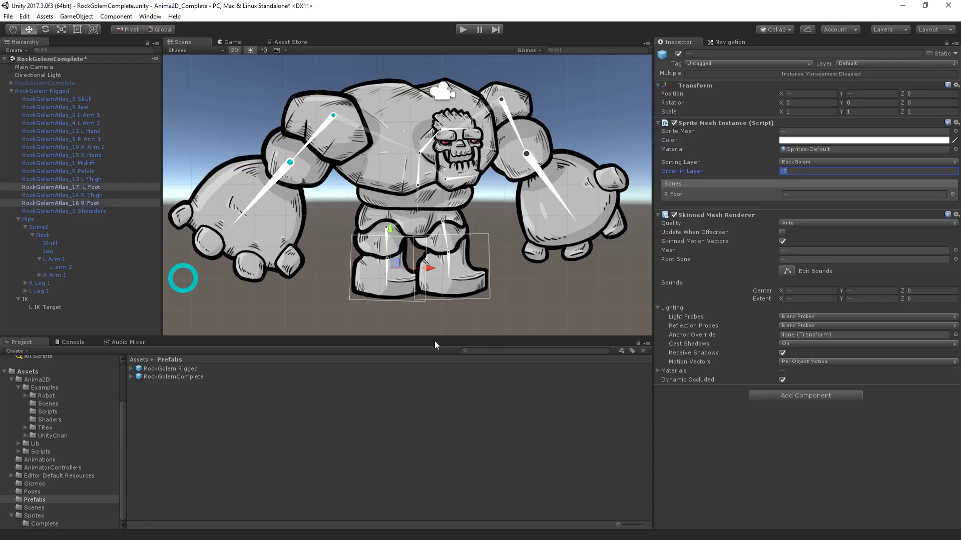
Set the Order in Layer of the RockGolemAtlas_17 L Foot sprite mesh alone to -6
click(409, 298)
click(394, 280)
click(398, 281)
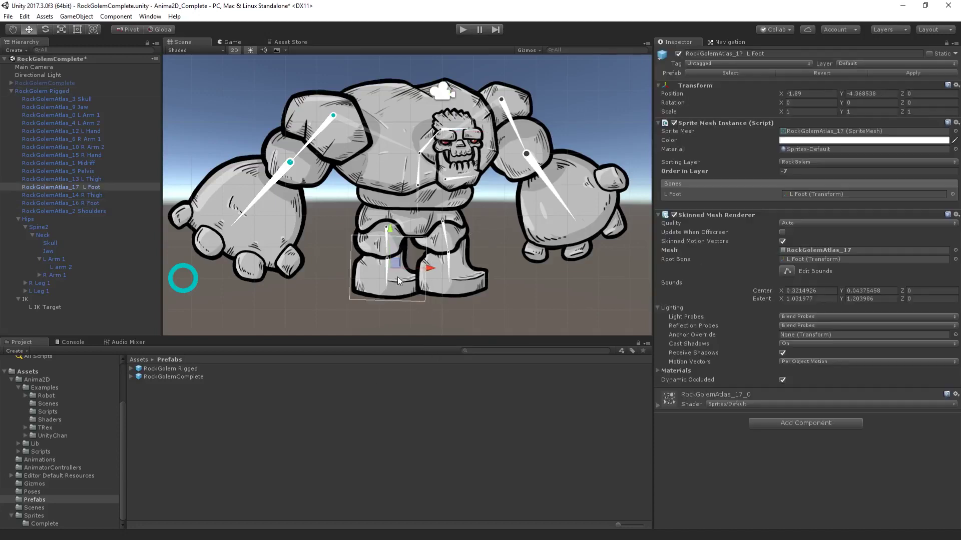
click(789, 171)
text(-6)
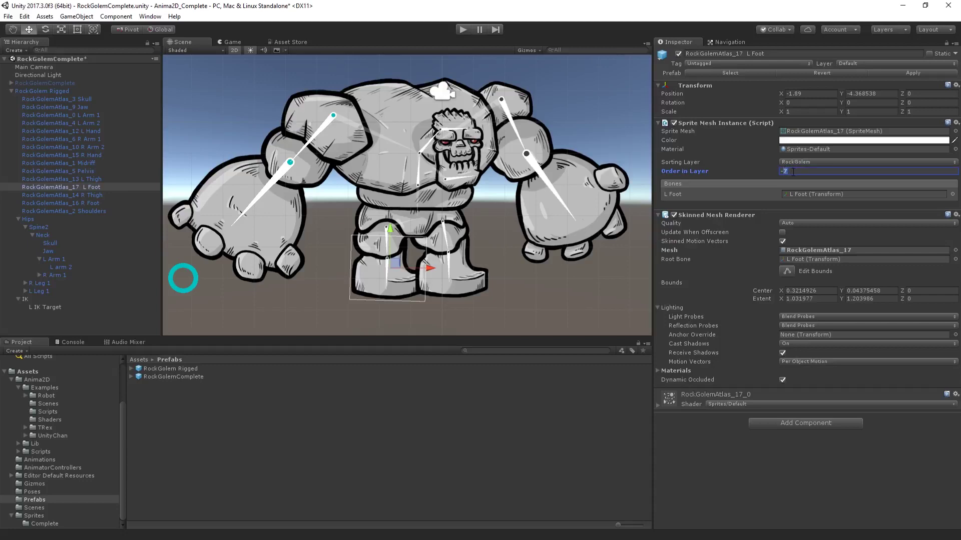
key(Return)
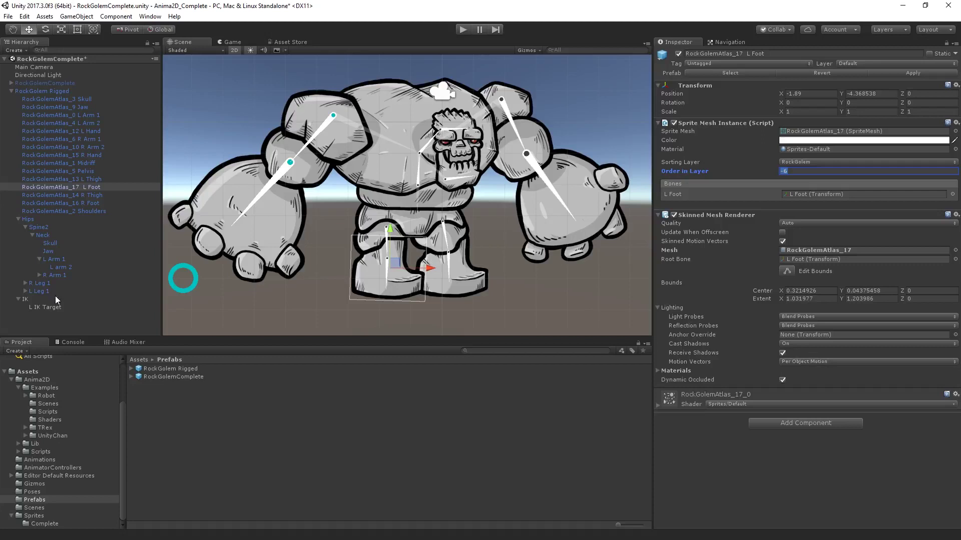
Move the L IK Target slightly to test how the left arm bends
click(63, 307)
drag(236, 284, 200, 305)
Set the Order in Layer of the RockGolemAtlas_2 Shoulders sprite mesh to -4, then clear the selection
click(414, 165)
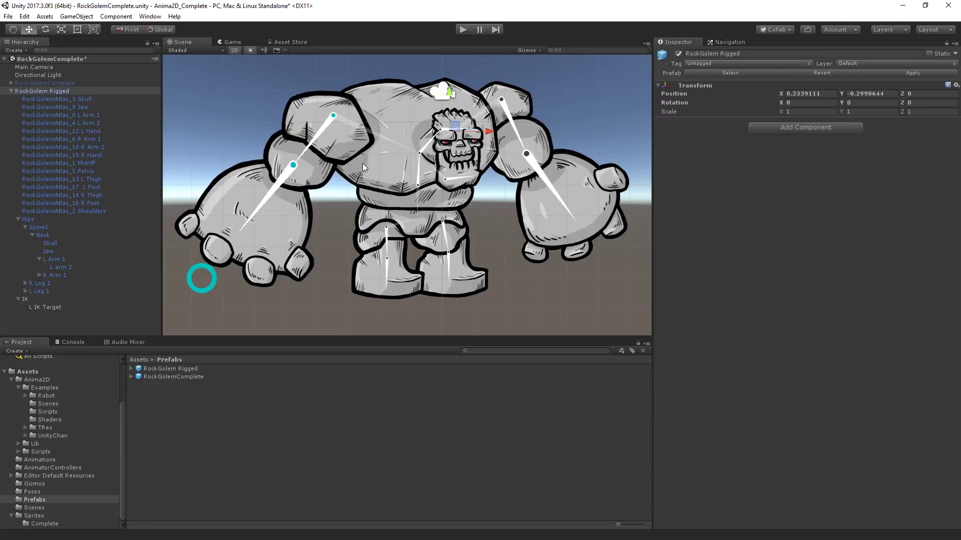
click(376, 176)
click(790, 172)
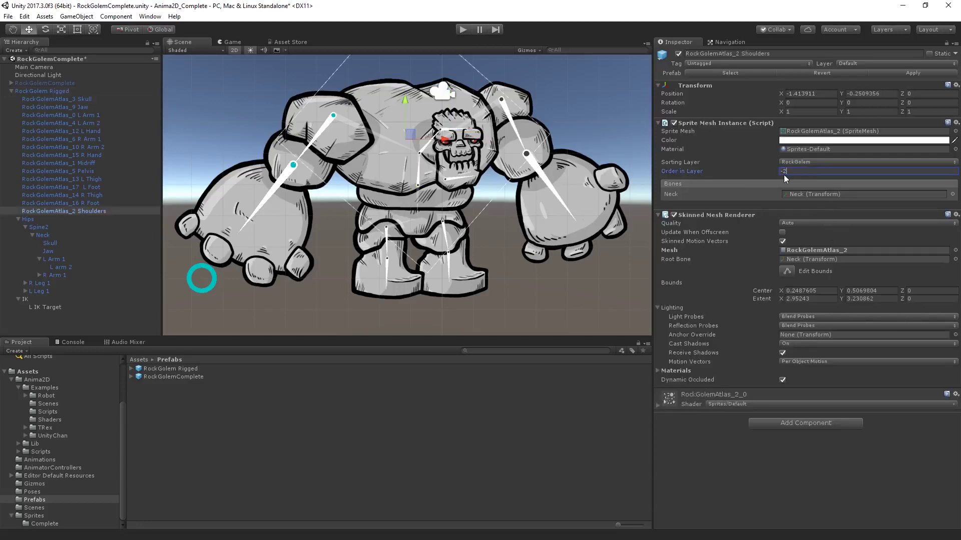
text(-4)
click(528, 410)
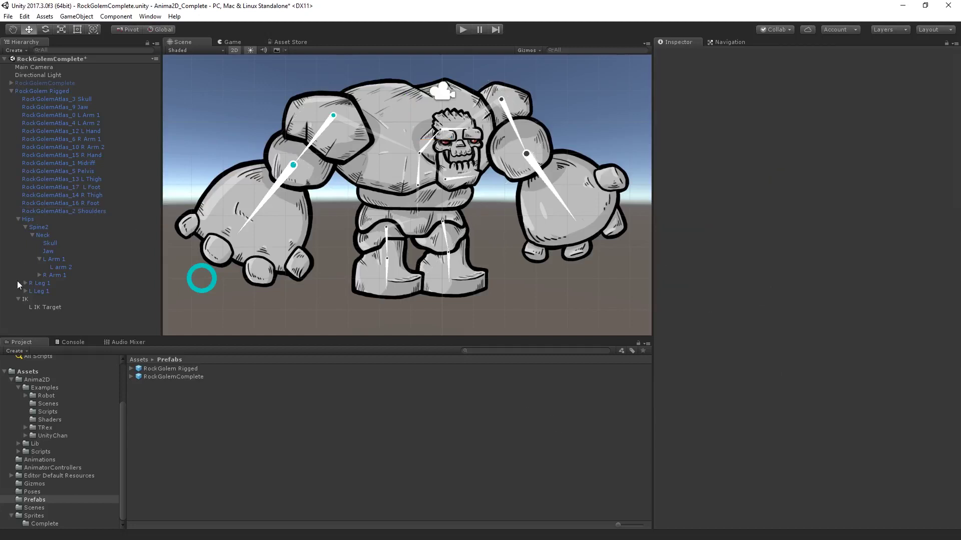
Move the L IK Target inward toward the golem's legs to pose the left arm, then deselect it
click(45, 307)
drag(241, 278, 323, 306)
click(56, 326)
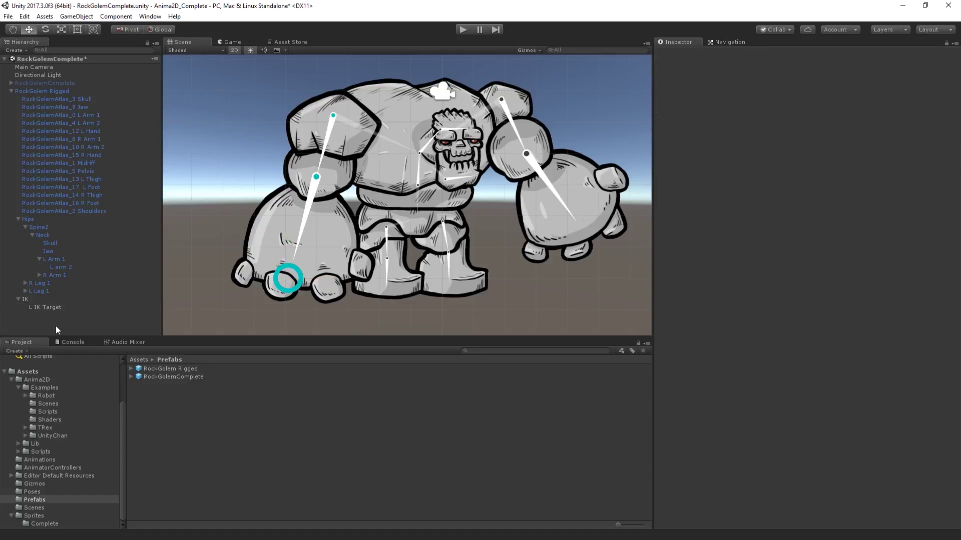
Create an empty child object named R IK Target under IK and place it at the right forearm bone's tip, about X 4, Y -2.98
right_click(32, 299)
click(80, 383)
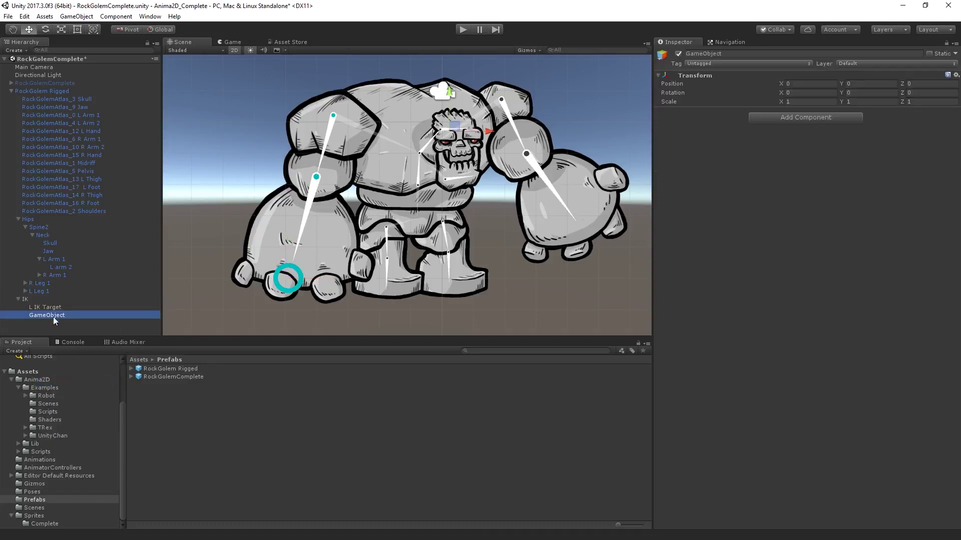
click(61, 309)
click(58, 316)
click(58, 316)
text(R IK Target)
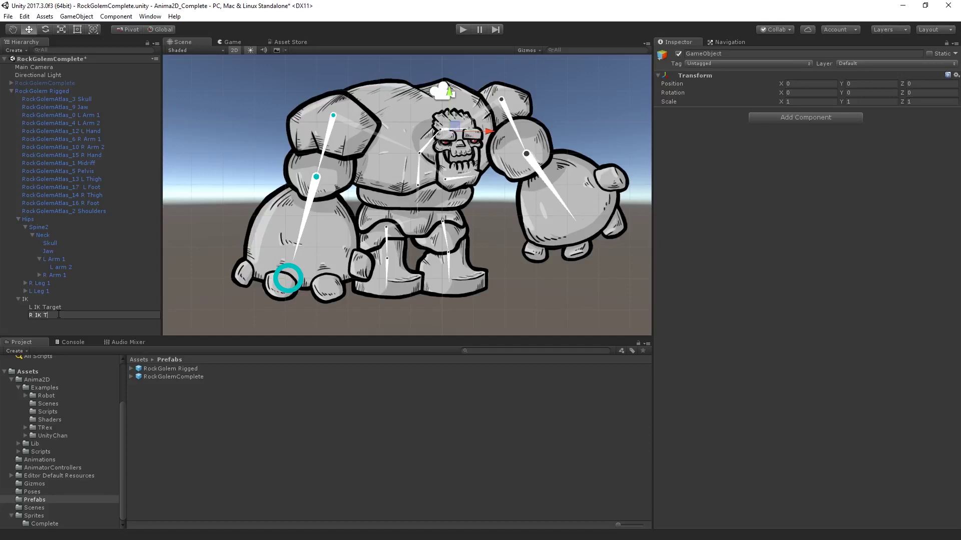
key(Return)
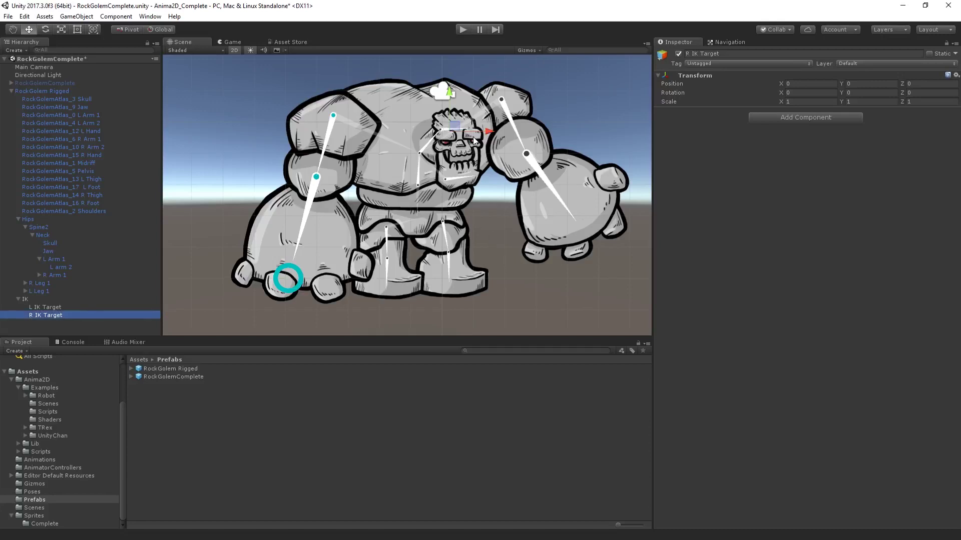
drag(486, 135, 581, 218)
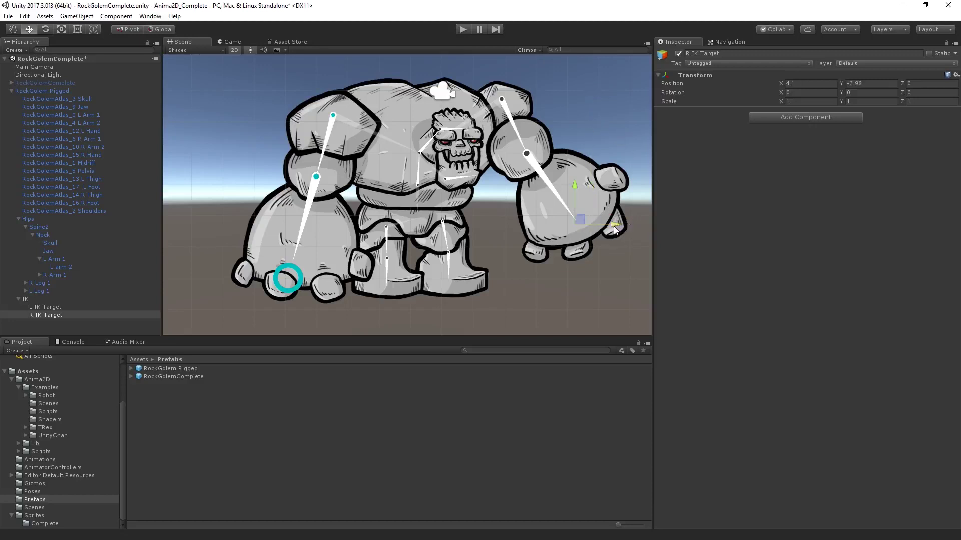
Add an Ik Limb 2D component to R IK Target and assign the R Arm 2 bone as its target
click(799, 116)
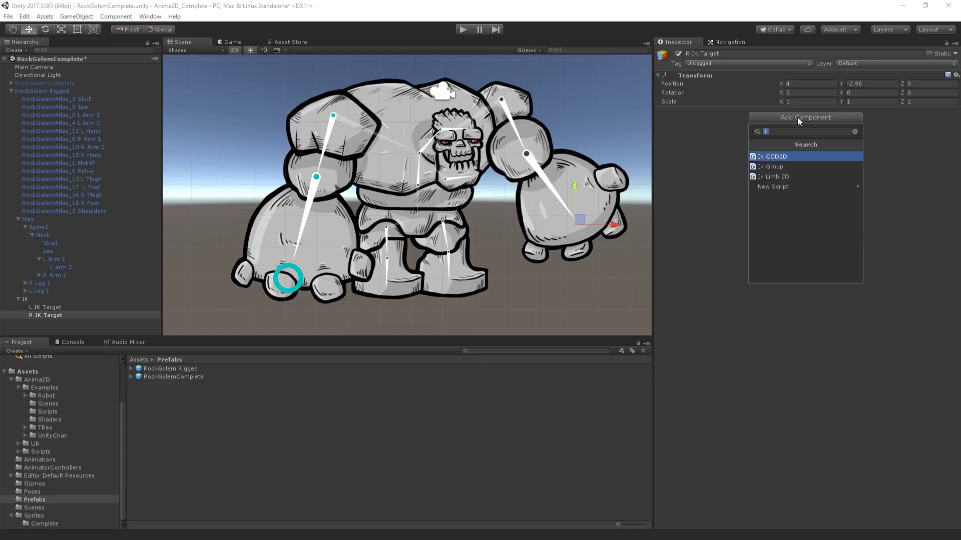
click(790, 175)
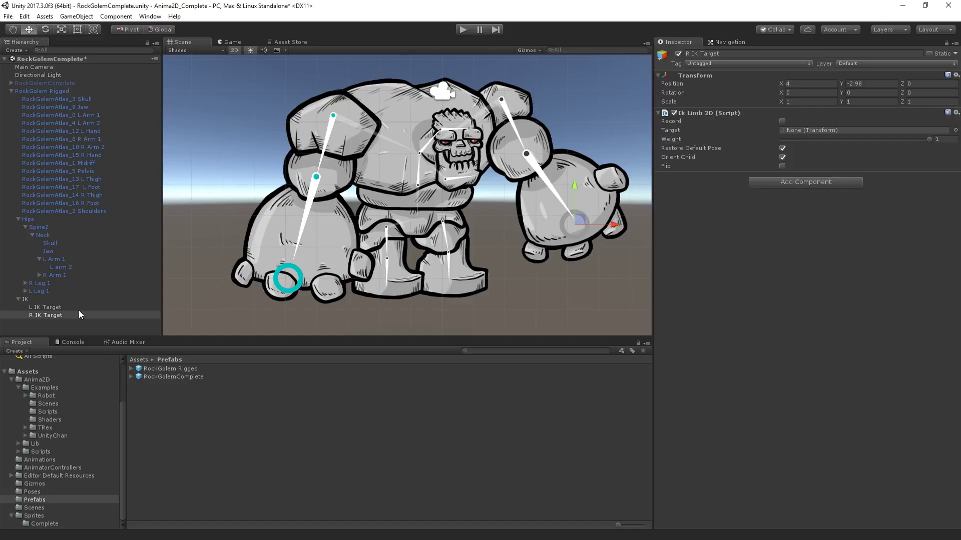
click(39, 275)
drag(63, 283, 830, 130)
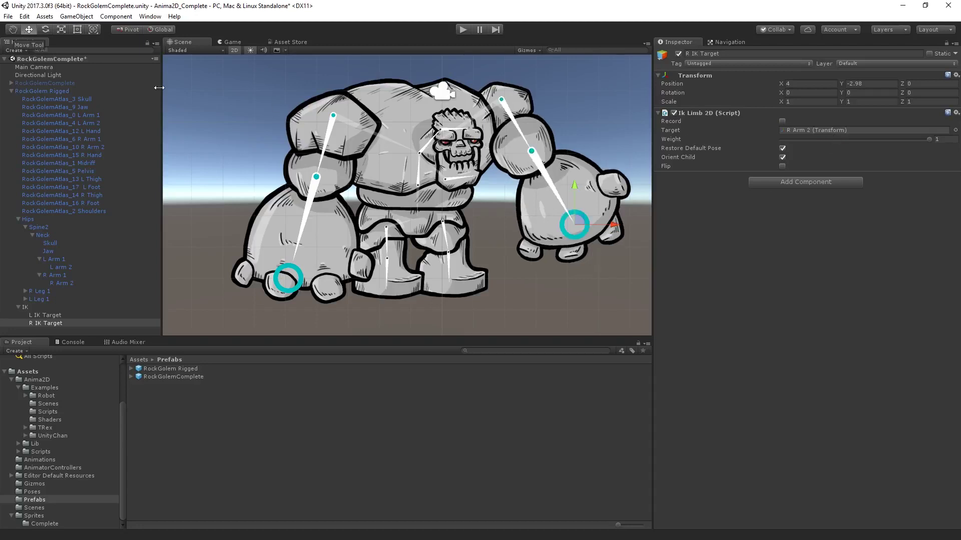
Move the R IK Target outward to about X 5.24 to test the right arm's inverse kinematics
drag(614, 225, 668, 130)
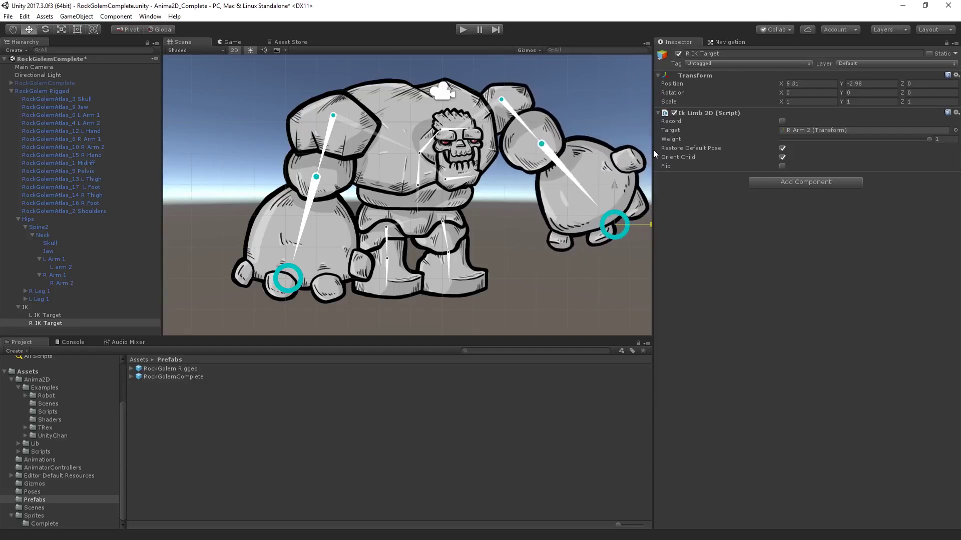
drag(653, 149, 653, 149)
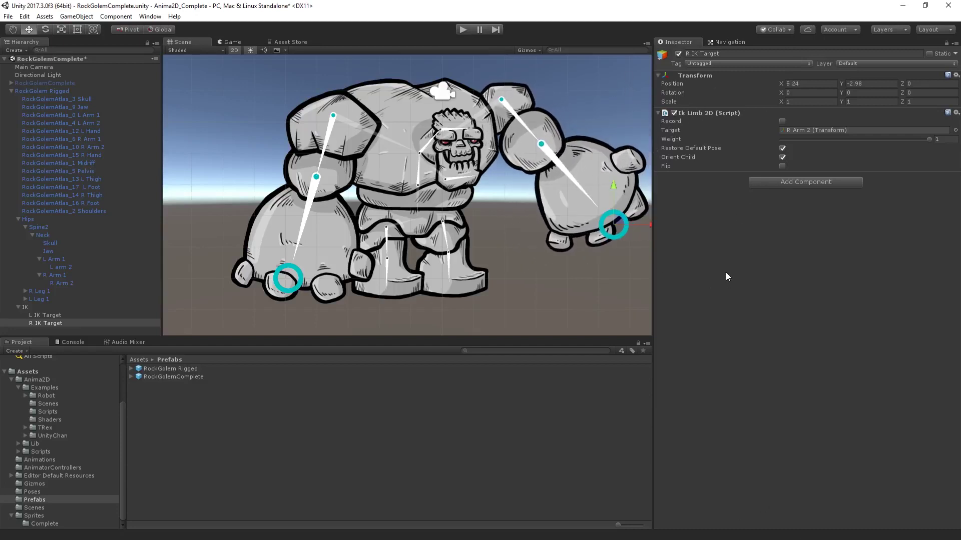
Save the scene under the name IK in the project's Scenes folder
click(8, 16)
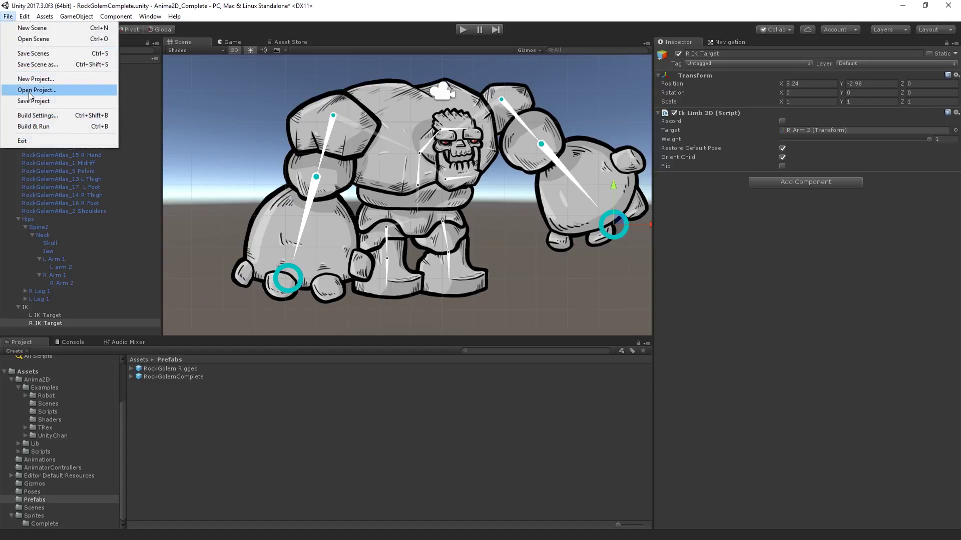
click(38, 68)
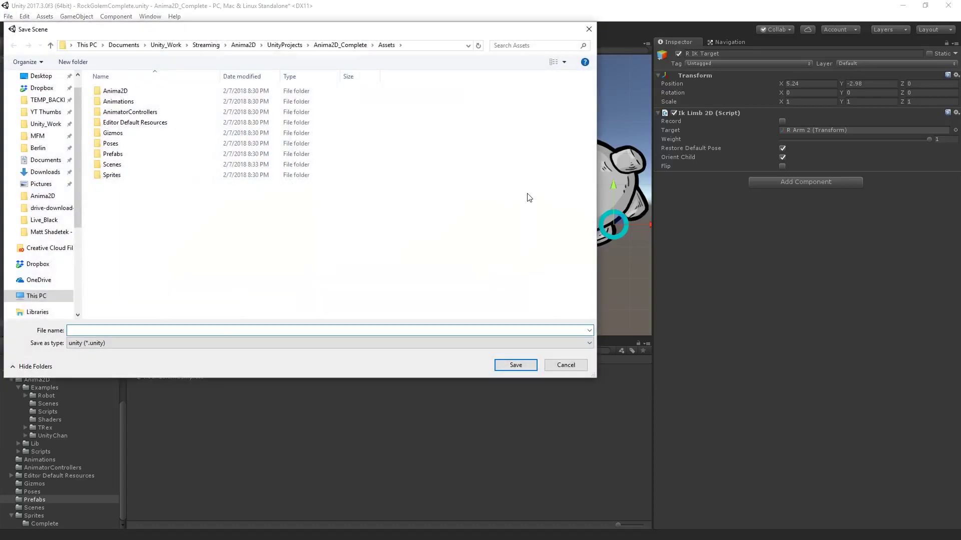
text(IK)
double_click(113, 165)
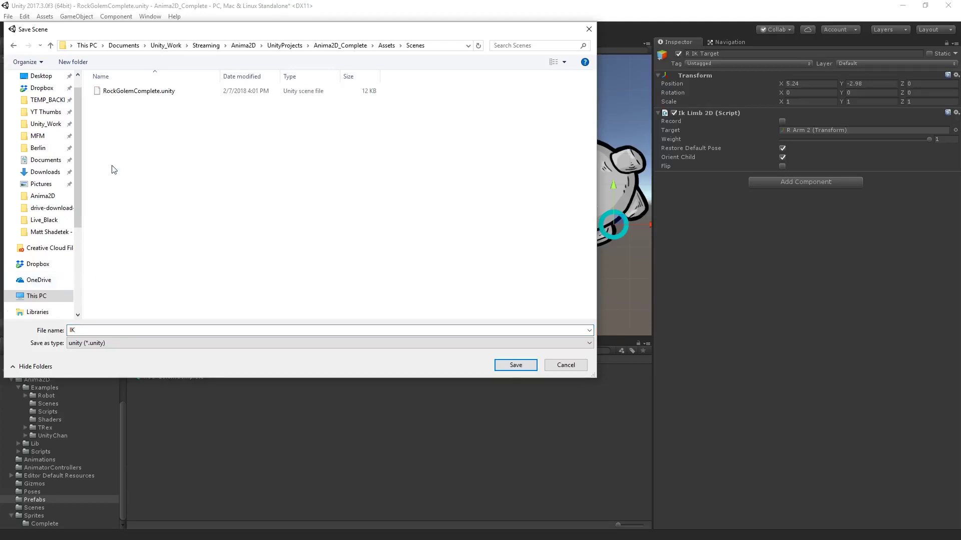
click(516, 365)
click(339, 430)
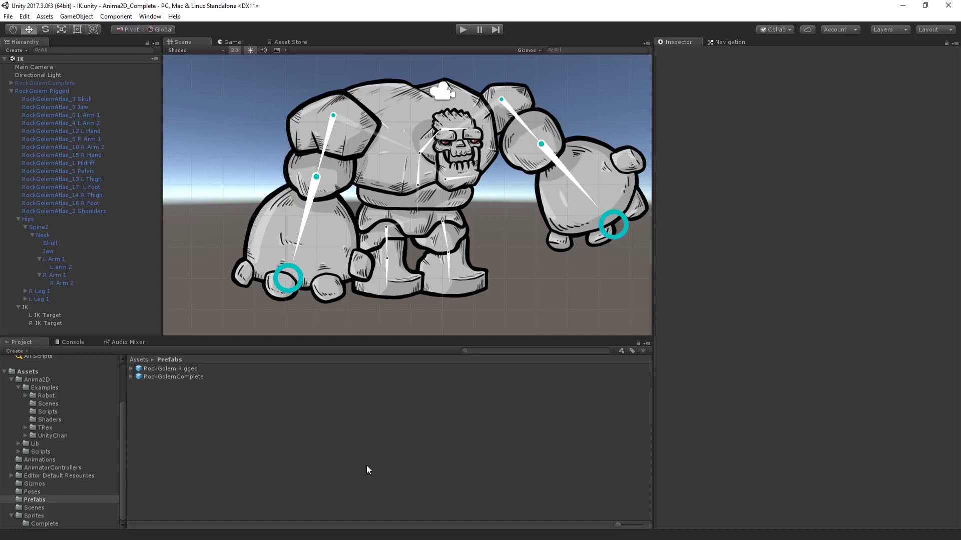
Reposition the L IK Target up and outward to about X -5.56, Y -4.12
drag(288, 278, 275, 260)
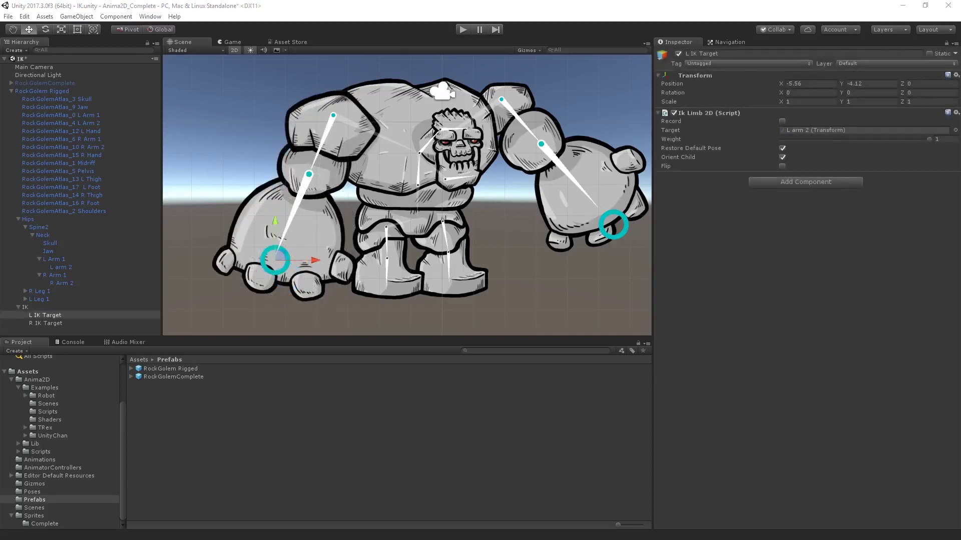